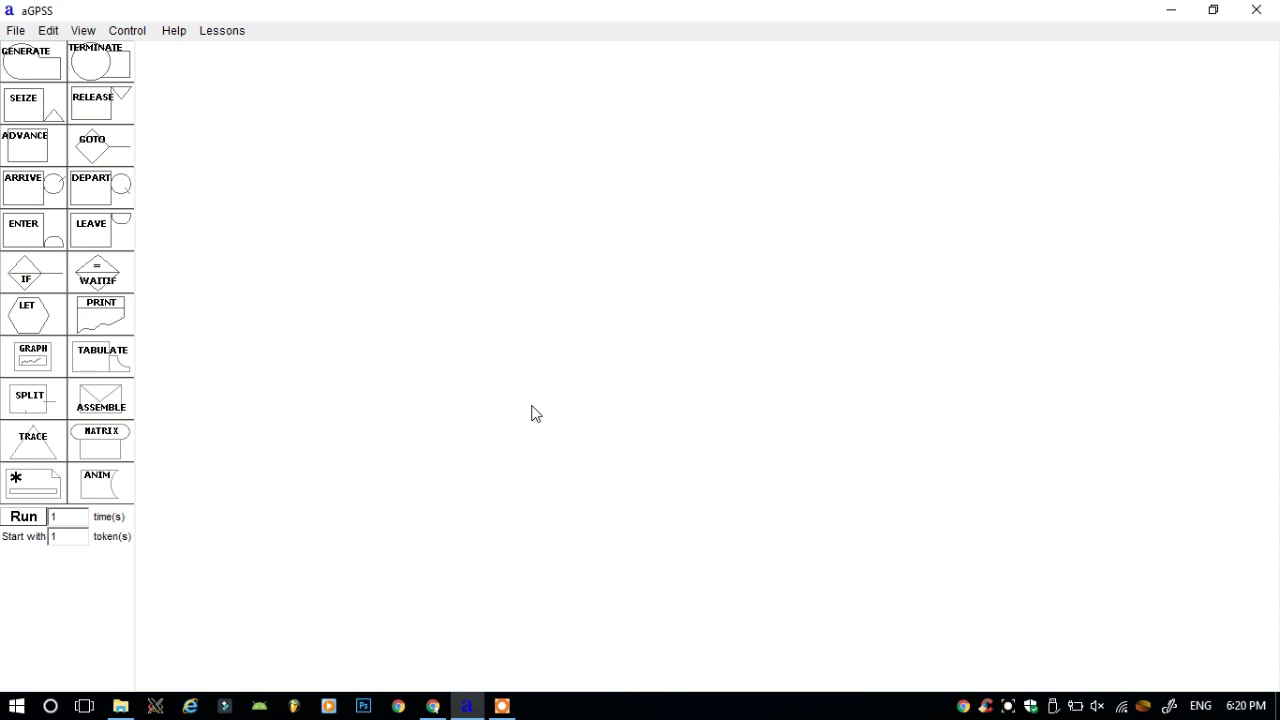
# Place two GENERATE blocks in the diagram, then delete the duplicate.
pyautogui.click(31, 69)
pyautogui.click(243, 183)
pyautogui.click(30, 66)
pyautogui.click(403, 183)
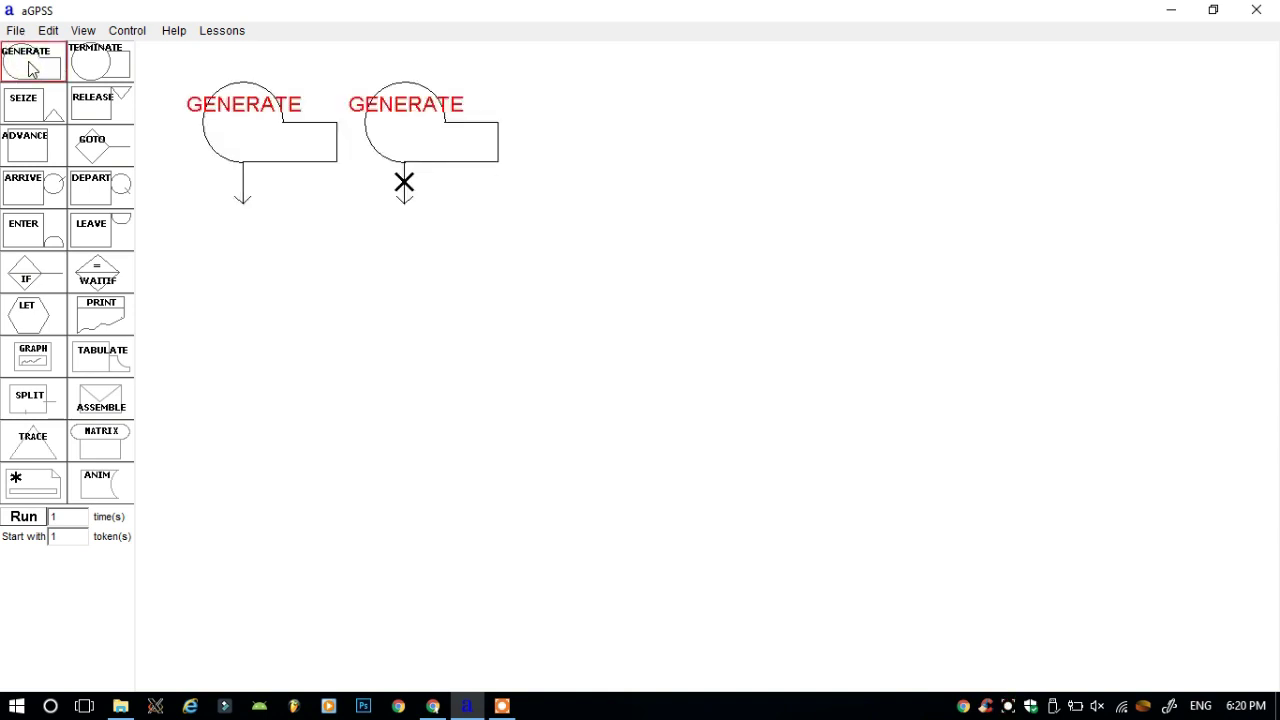
pyautogui.click(405, 155)
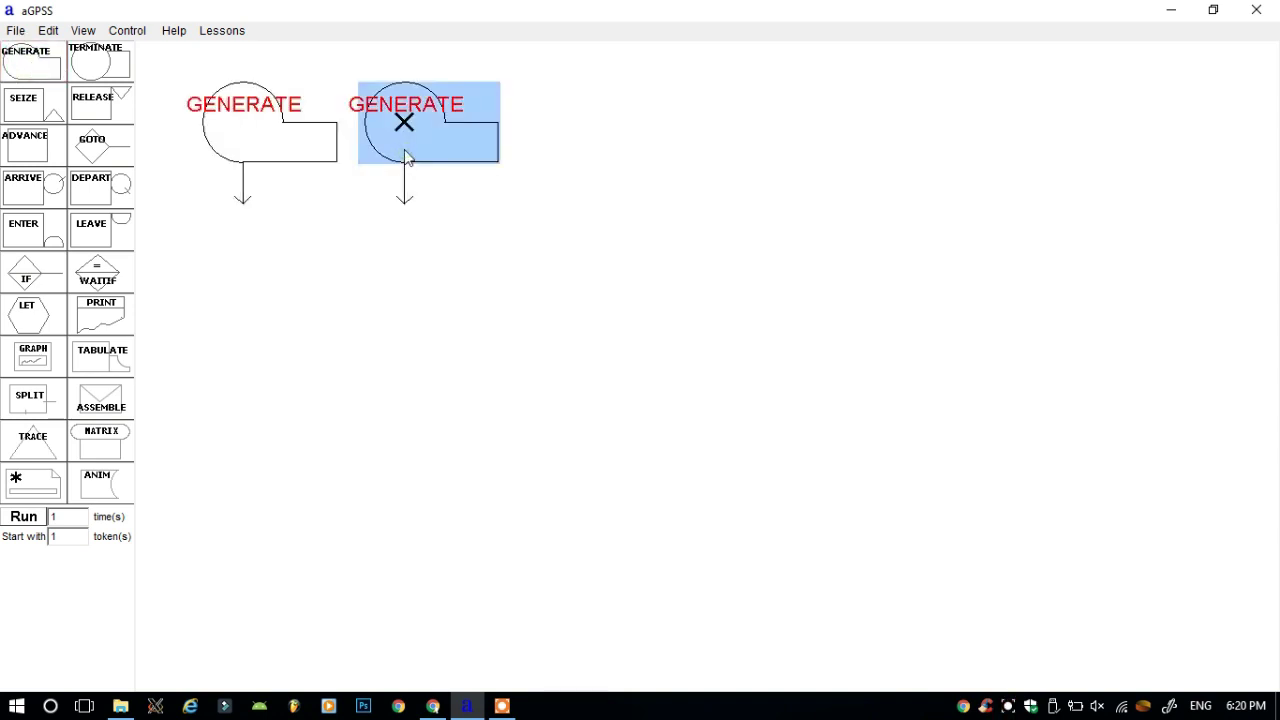
pyautogui.press('Delete')
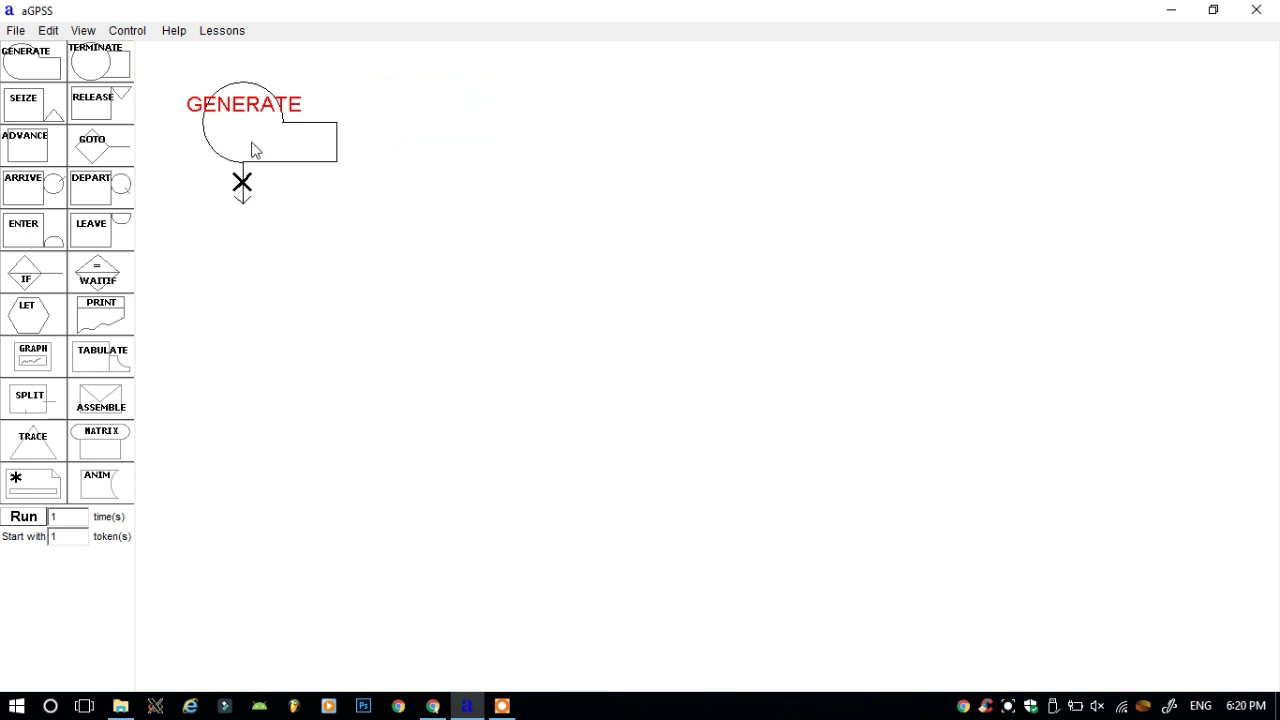
# Give the GENERATE block operands 20,5 and a comment about bringing customers.
pyautogui.click(253, 148)
pyautogui.doubleClick(253, 148)
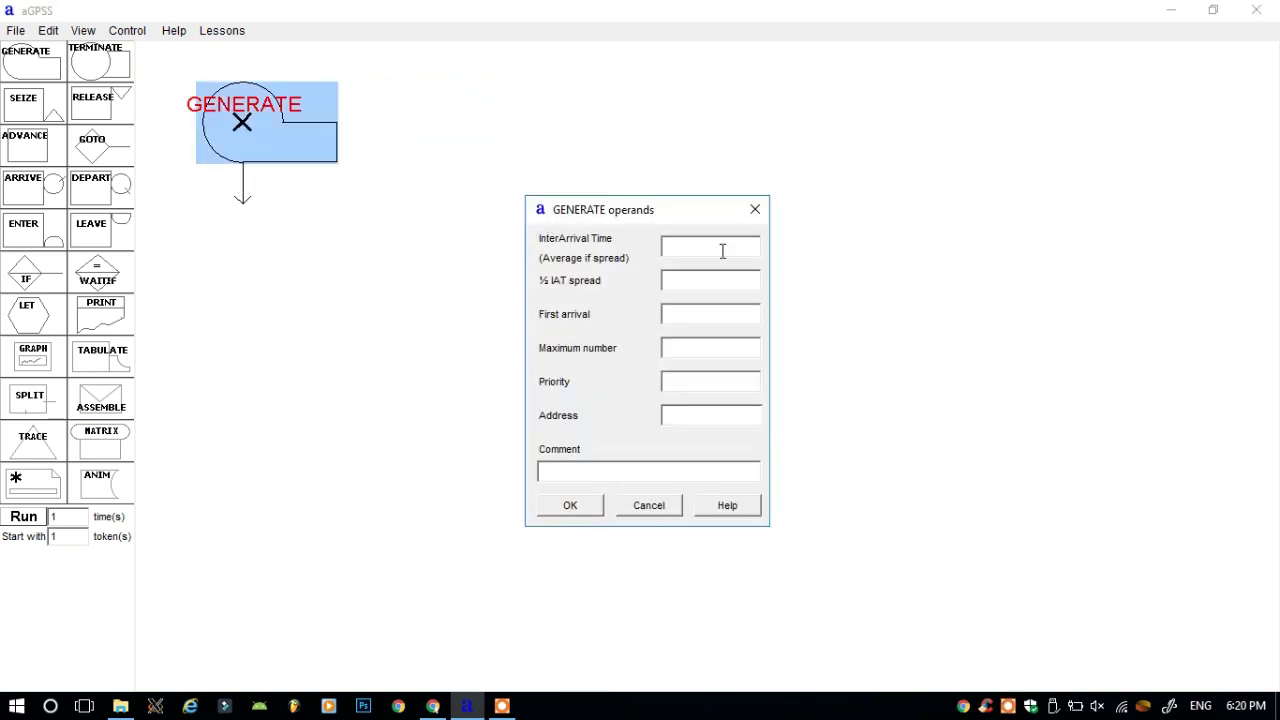
pyautogui.click(682, 245)
pyautogui.write('205')
pyautogui.click(570, 473)
pyautogui.write('th')
pyautogui.write('is cu')
pyautogui.press('BackSpace')
pyautogui.press('BackSpace')
pyautogui.write('brings cust')
pyautogui.click(572, 508)
pyautogui.click(243, 188)
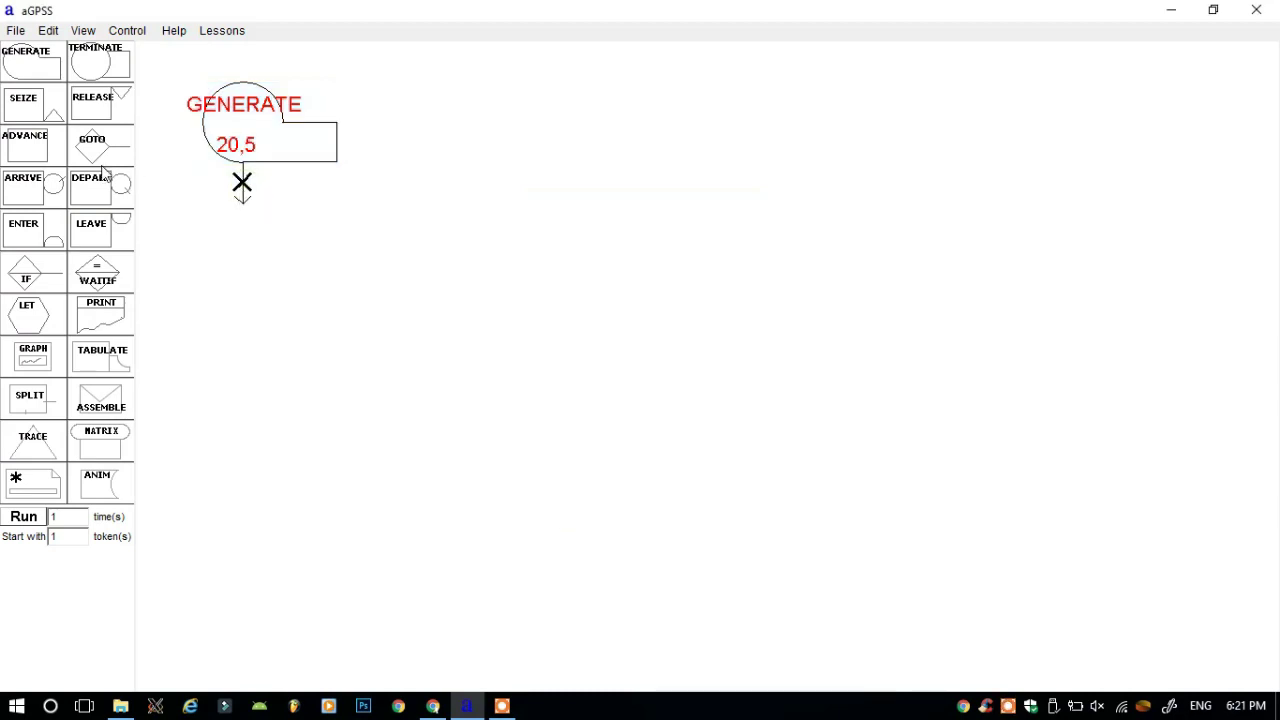
# Add a SEIZE block below GENERATE with station sam, commented 'sam is a server'.
pyautogui.click(35, 116)
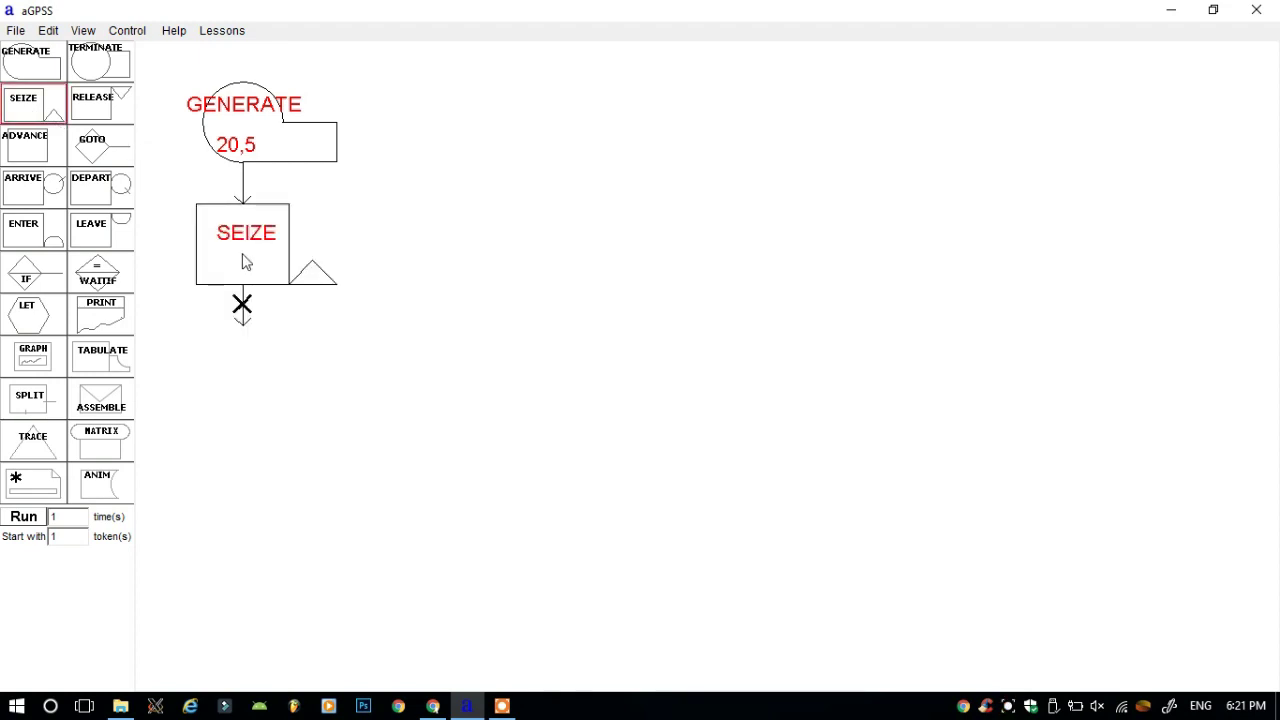
pyautogui.click(245, 262)
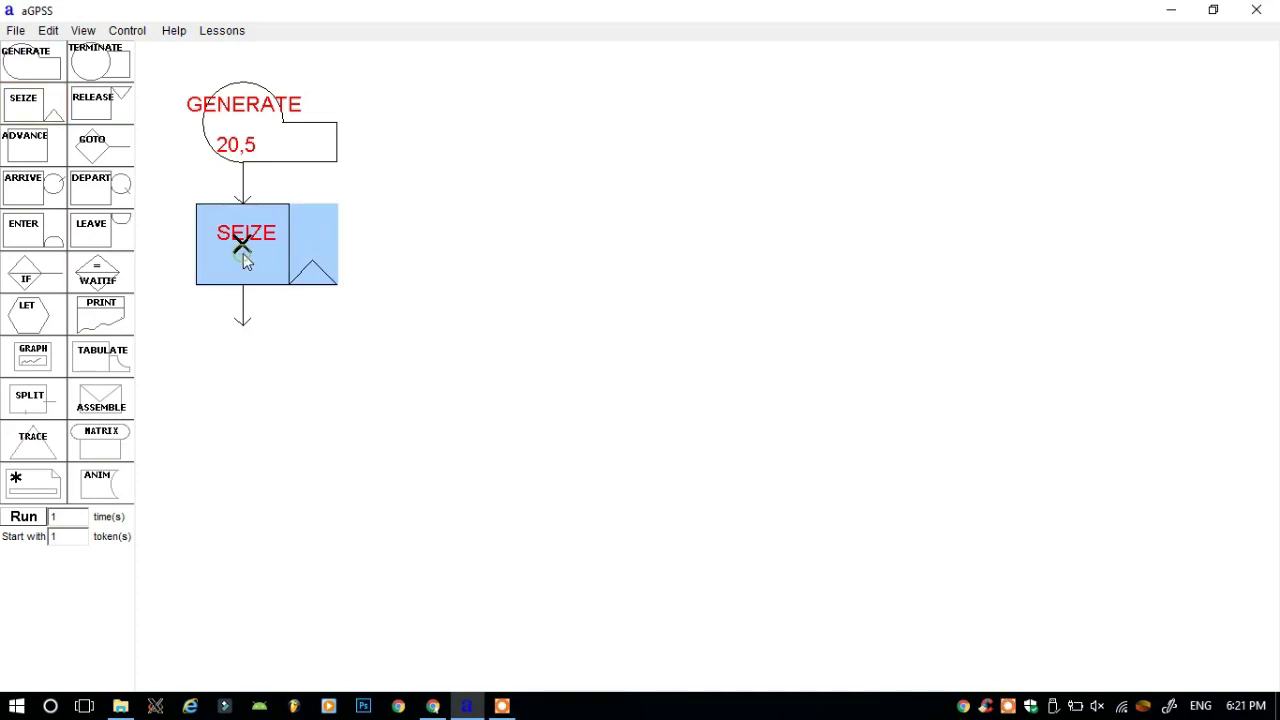
pyautogui.doubleClick(269, 263)
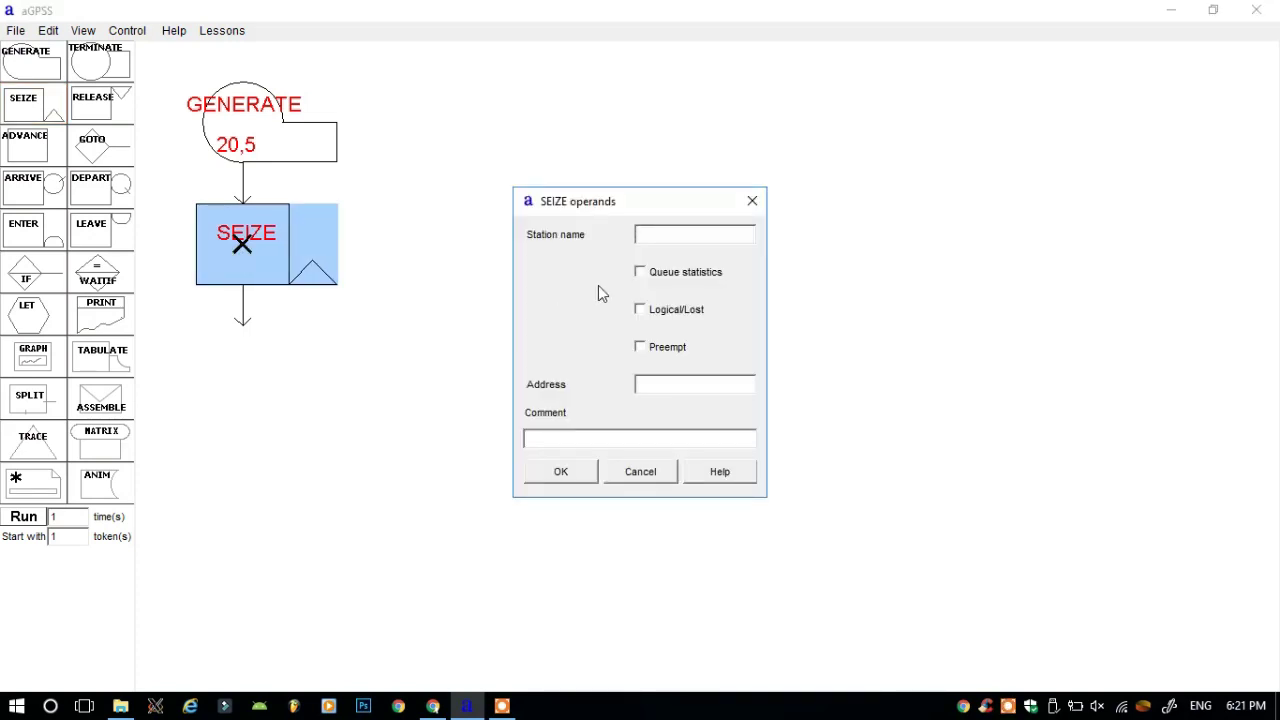
pyautogui.write('sam')
pyautogui.click(618, 437)
pyautogui.write('sam is a sea')
pyautogui.press('BackSpace')
pyautogui.write('rver')
pyautogui.click(566, 476)
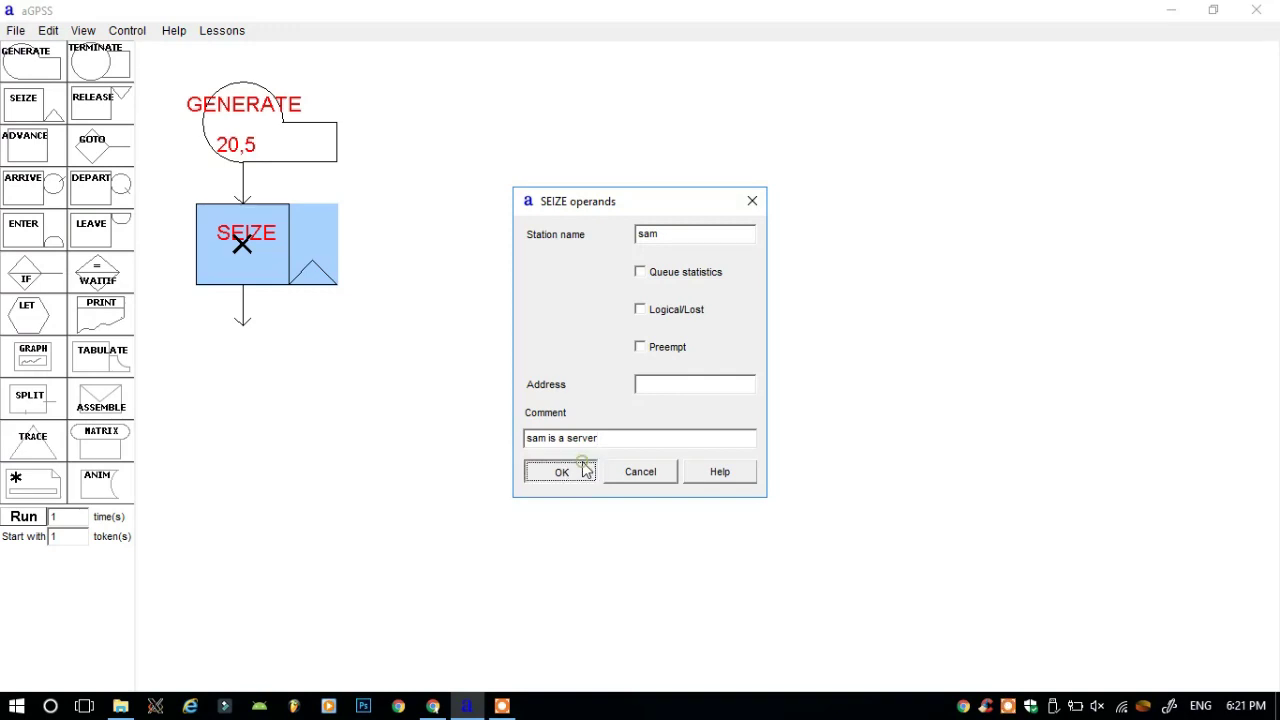
pyautogui.click(243, 307)
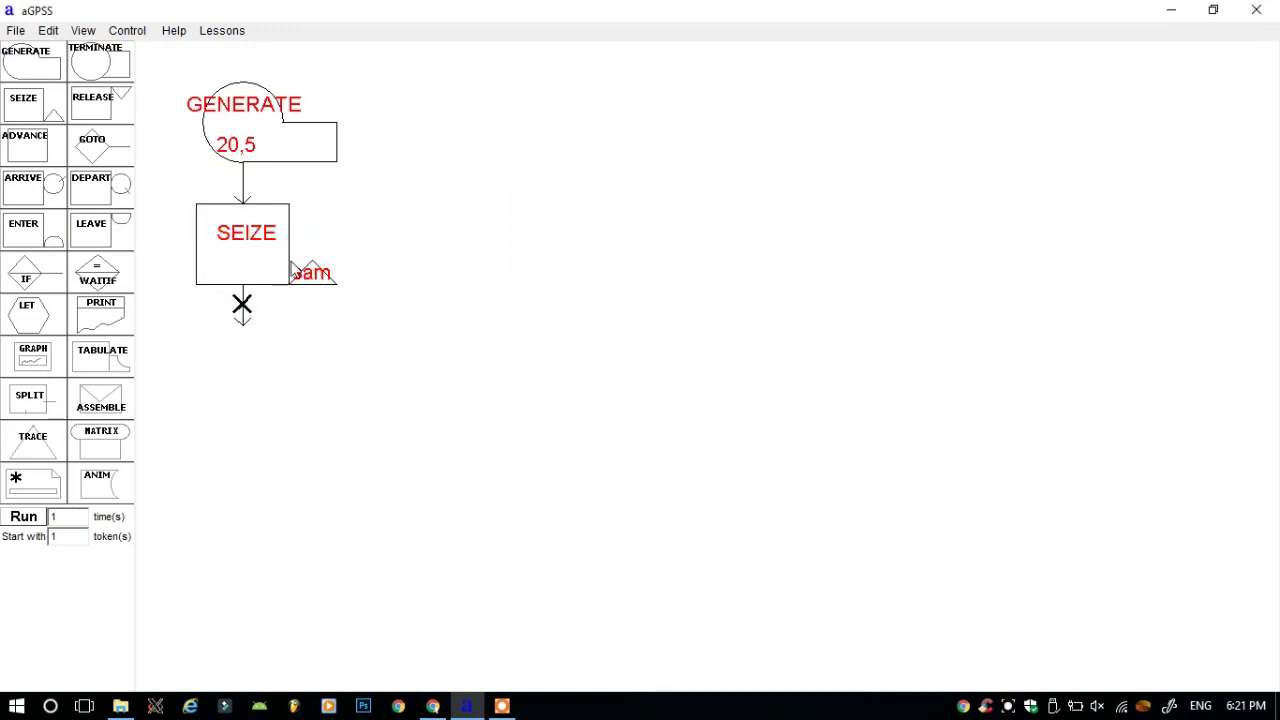
# Add an ADVANCE block with delay time 16 and the comment 'this is delay'.
pyautogui.click(38, 152)
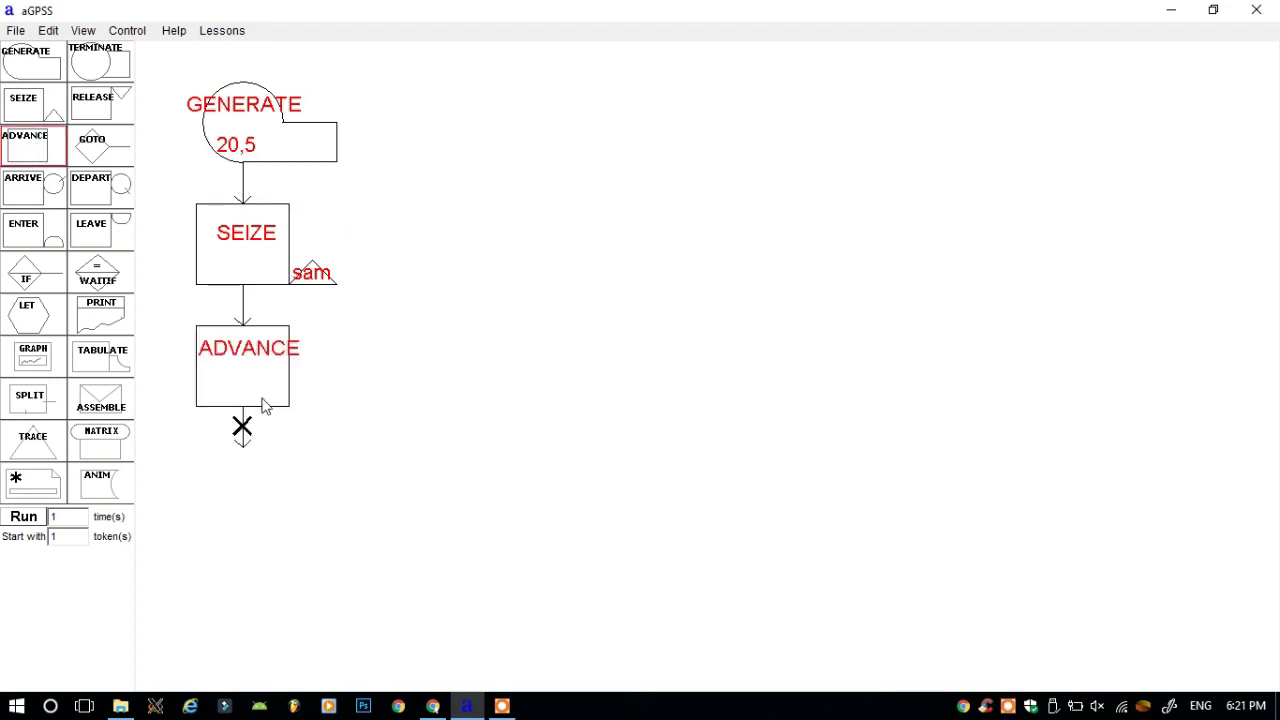
pyautogui.doubleClick(240, 398)
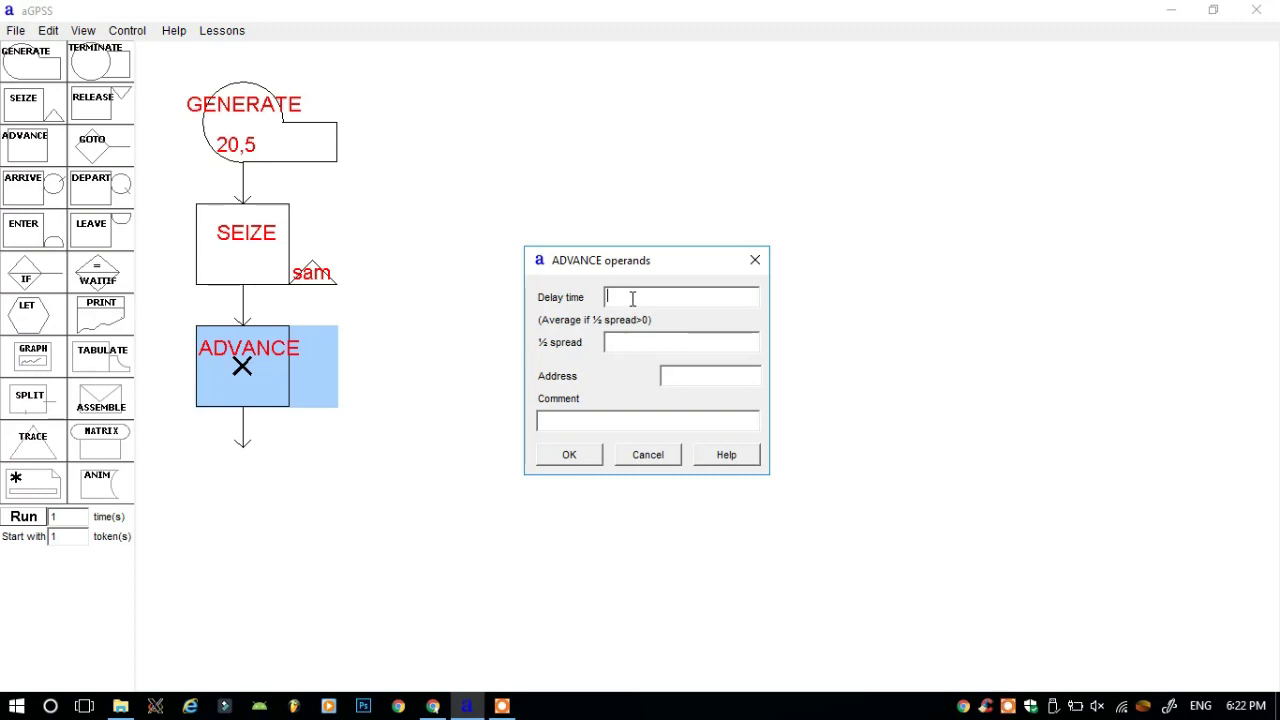
pyautogui.write('16')
pyautogui.click(572, 422)
pyautogui.write('this is delay')
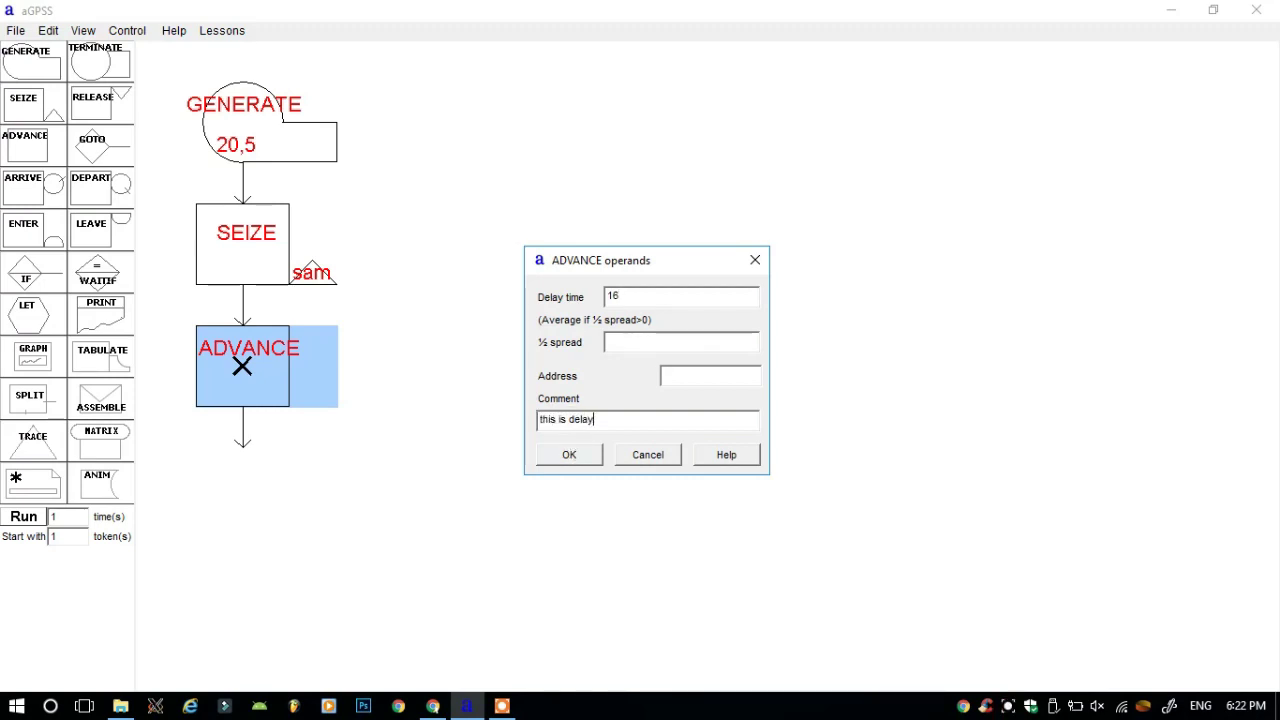
pyautogui.click(570, 455)
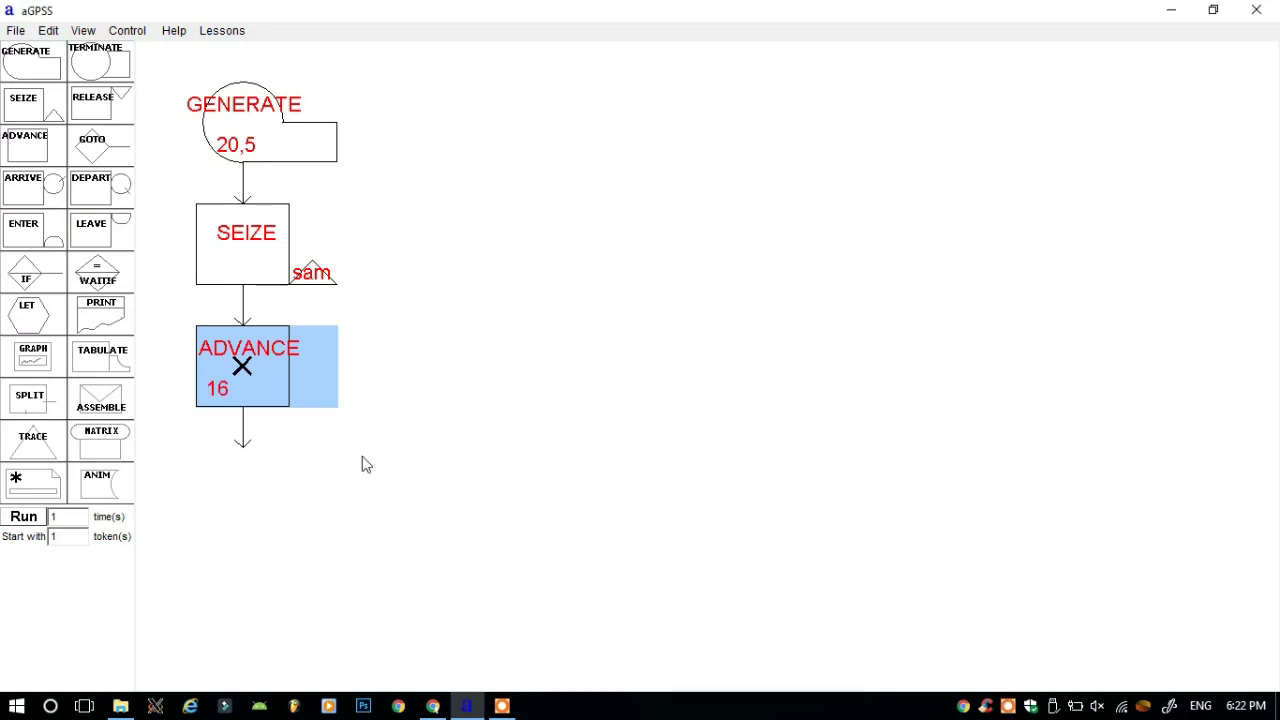
pyautogui.click(242, 428)
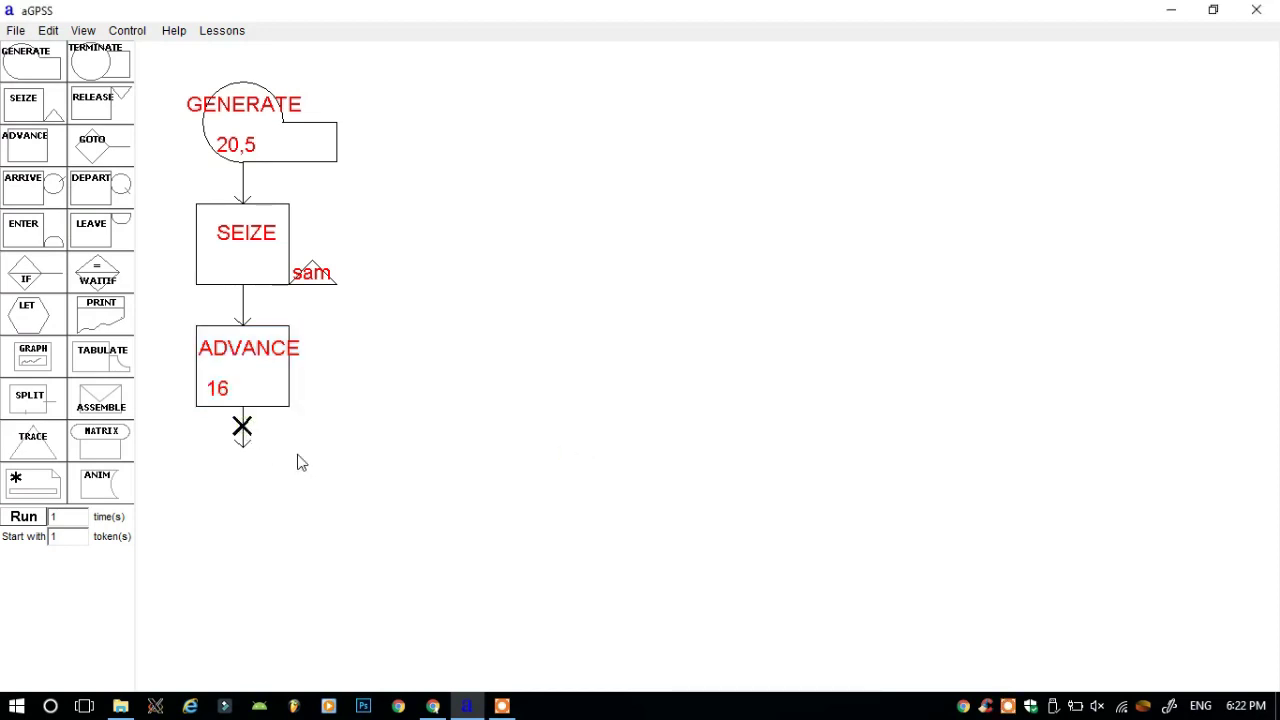
# Add a RELEASE block for station sam, commented 'cust leaves sam server'.
pyautogui.click(86, 114)
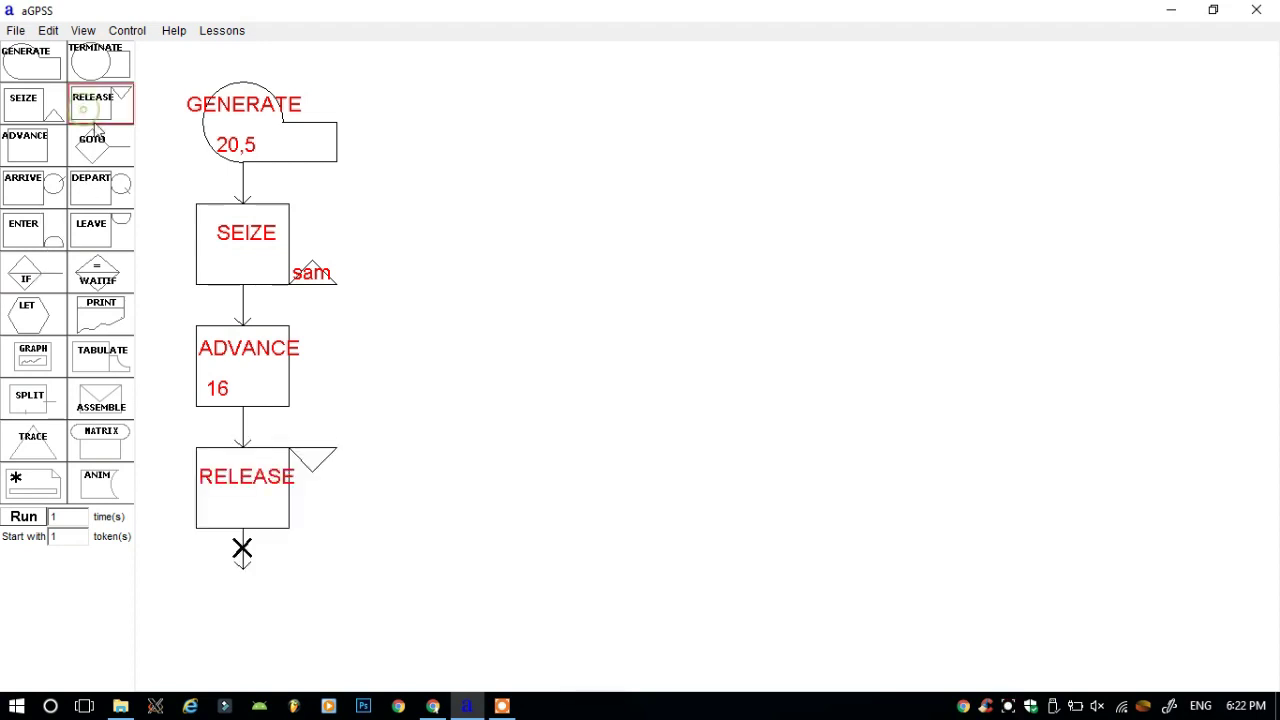
pyautogui.doubleClick(241, 510)
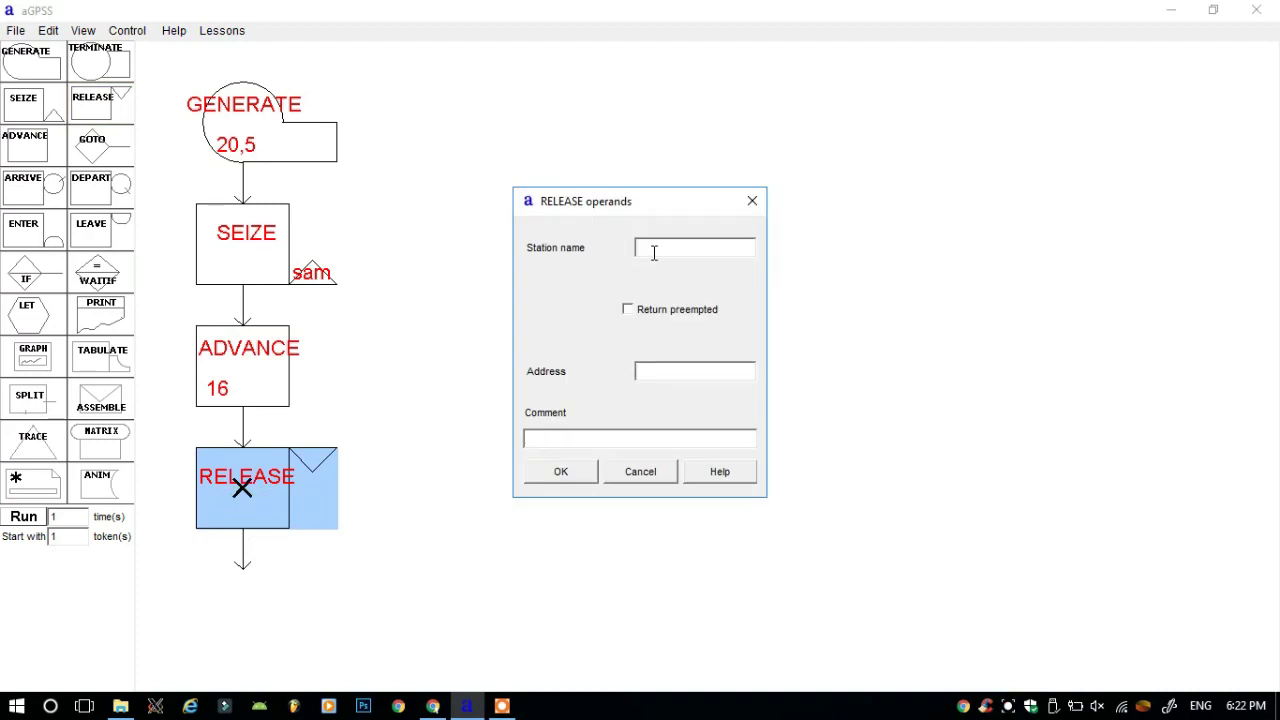
pyautogui.write('sam')
pyautogui.write('cust')
pyautogui.write(' leaves')
pyautogui.write(' sam')
pyautogui.write(' server')
pyautogui.click(585, 482)
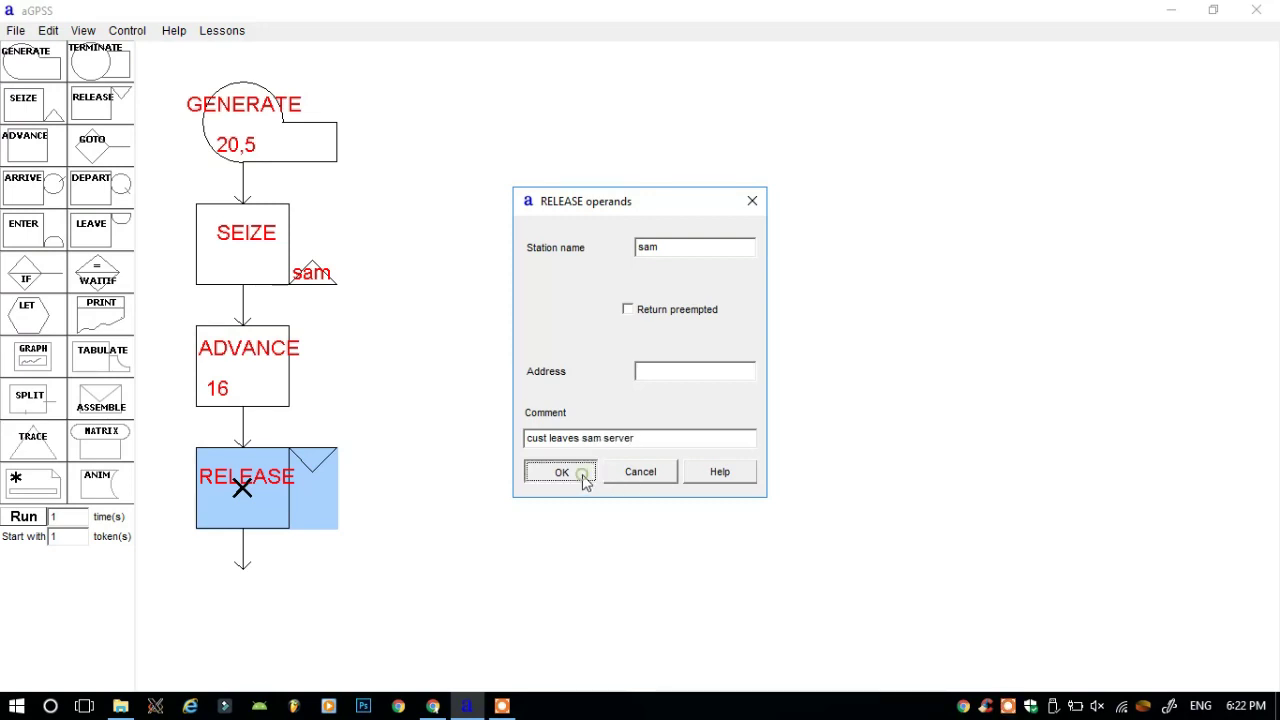
pyautogui.click(243, 556)
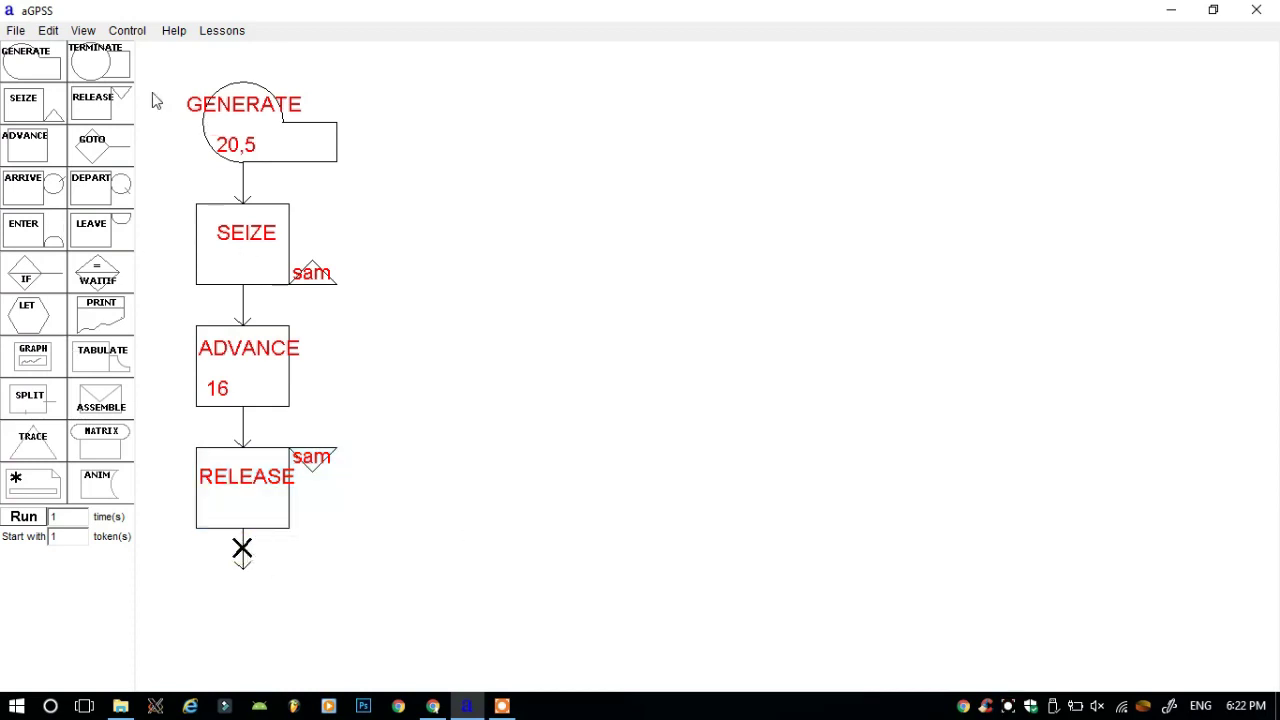
# Append a TERMINATE block with count 1 beneath RELEASE.
pyautogui.click(113, 73)
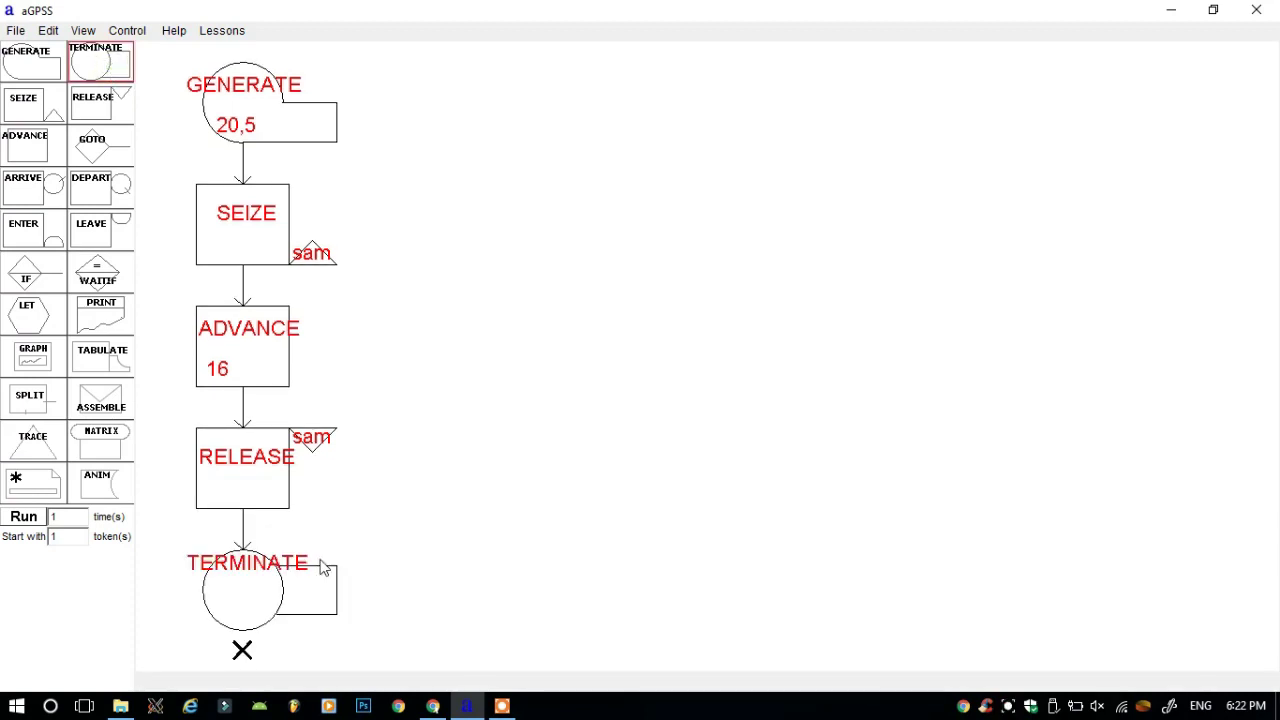
pyautogui.doubleClick(248, 600)
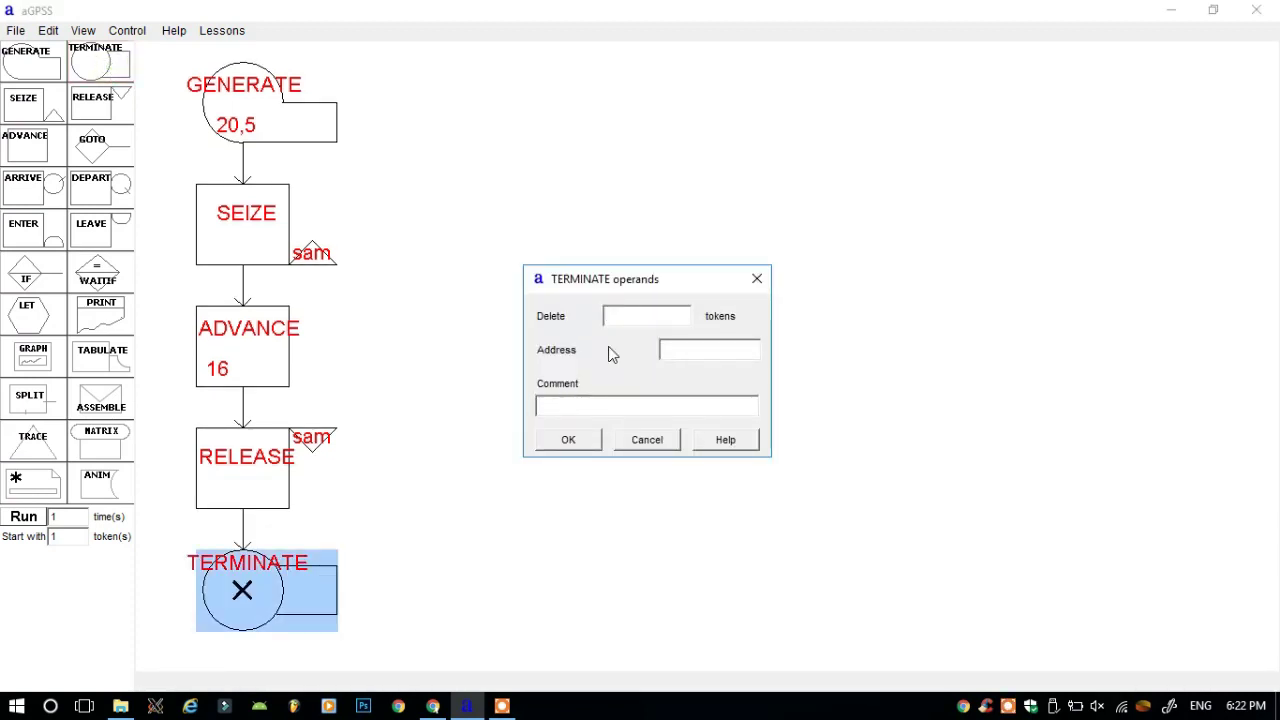
pyautogui.write('1')
pyautogui.press('Return')
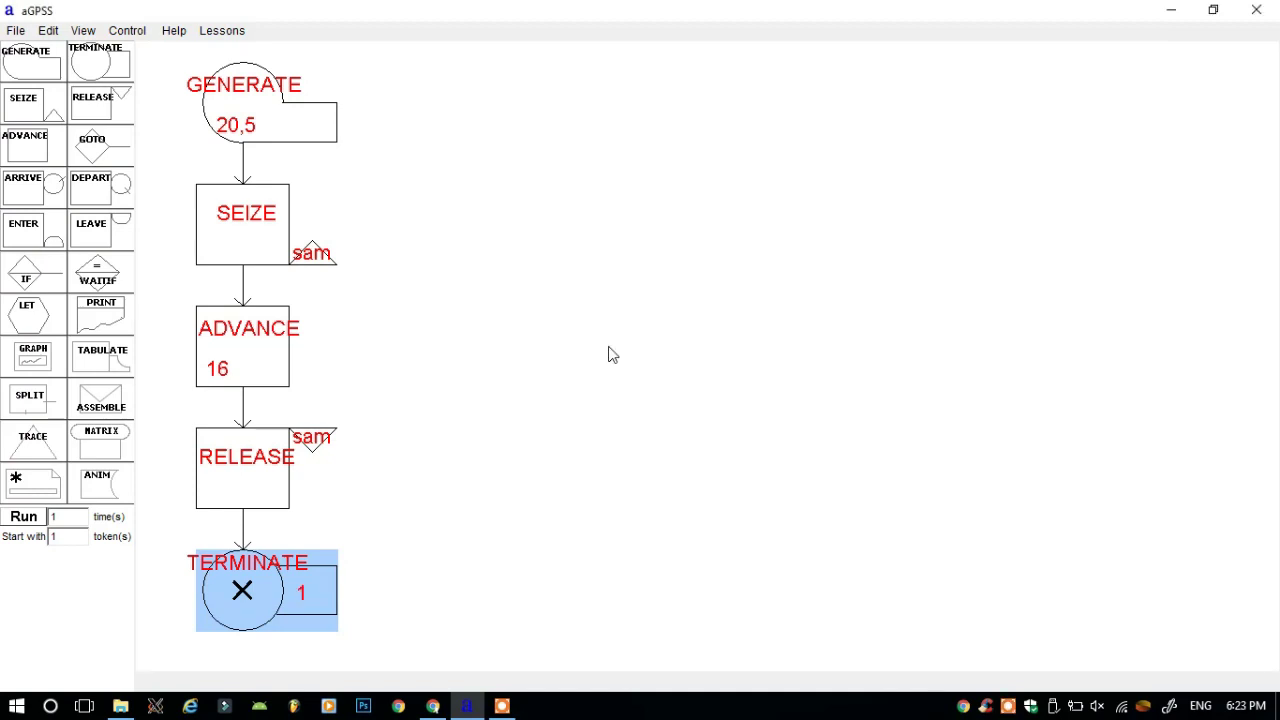
# Run the simulation once to show the extended program listing.
pyautogui.click(20, 518)
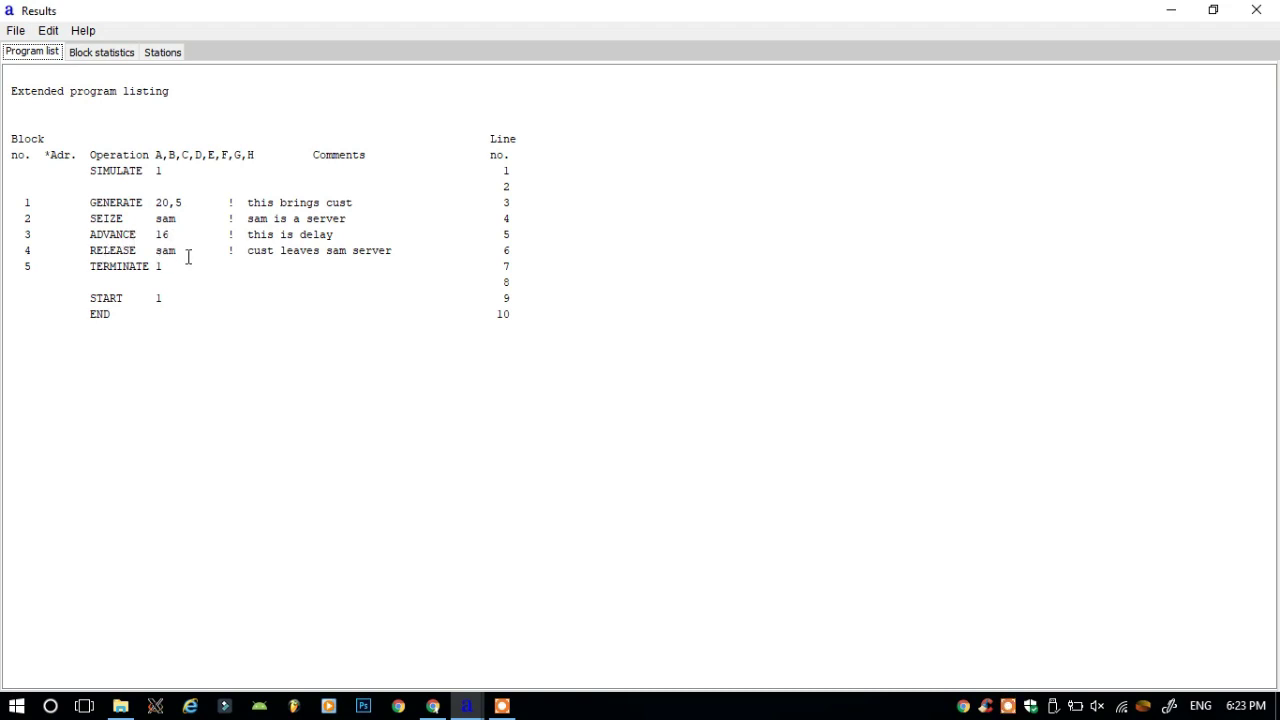
# Show the block statistics: clock 31.38, each block entered once.
pyautogui.click(99, 53)
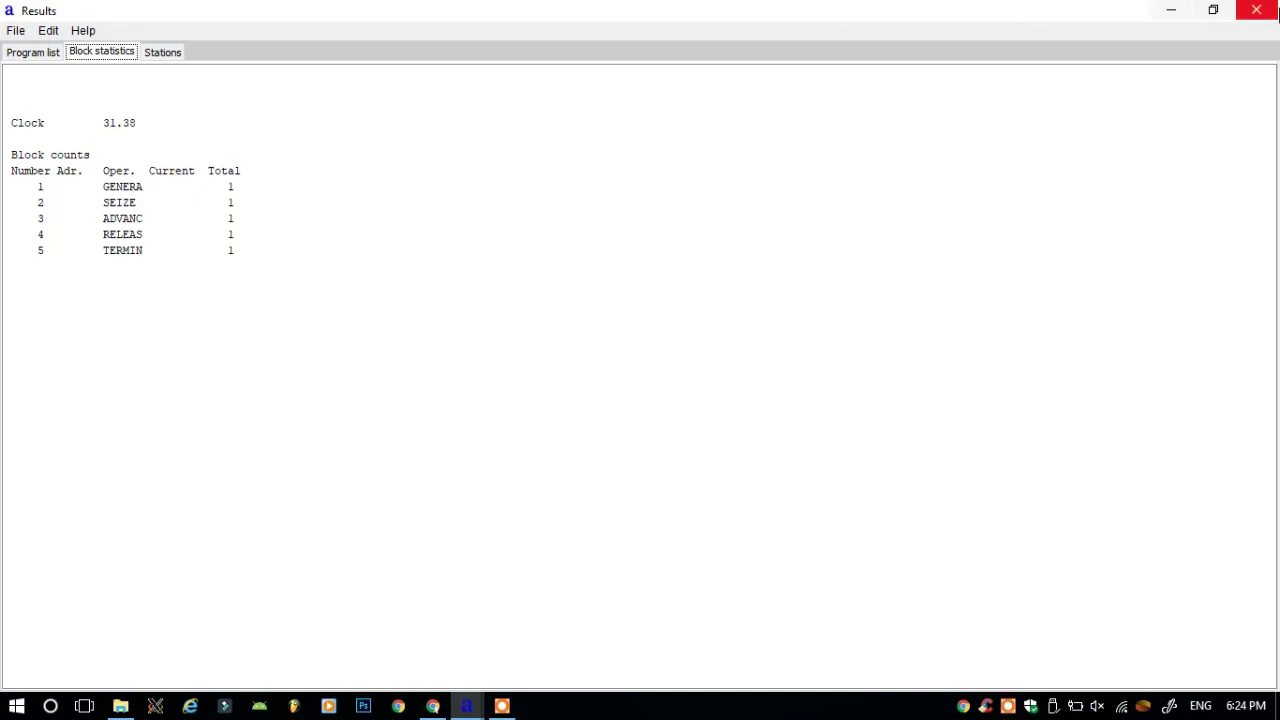
# Set the run count to 5, simulate, and show block statistics for all runs.
pyautogui.click(1256, 10)
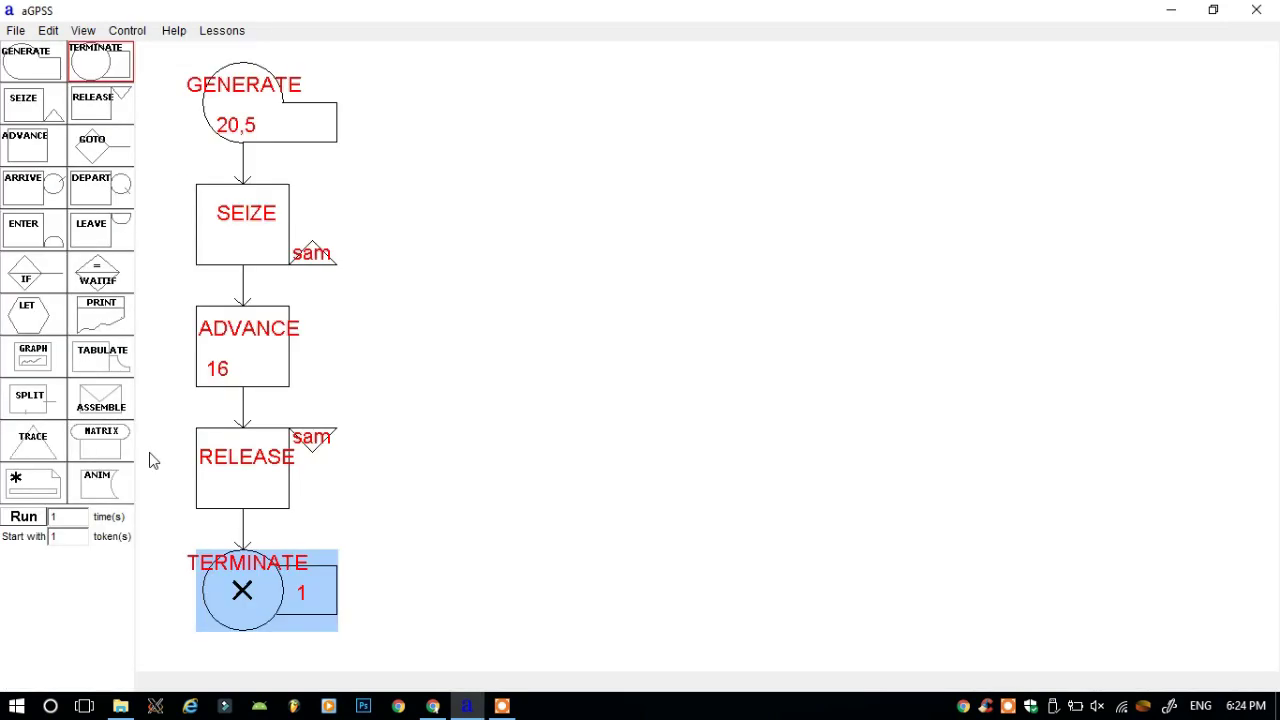
pyautogui.doubleClick(52, 517)
pyautogui.write('5')
pyautogui.click(24, 517)
pyautogui.click(24, 517)
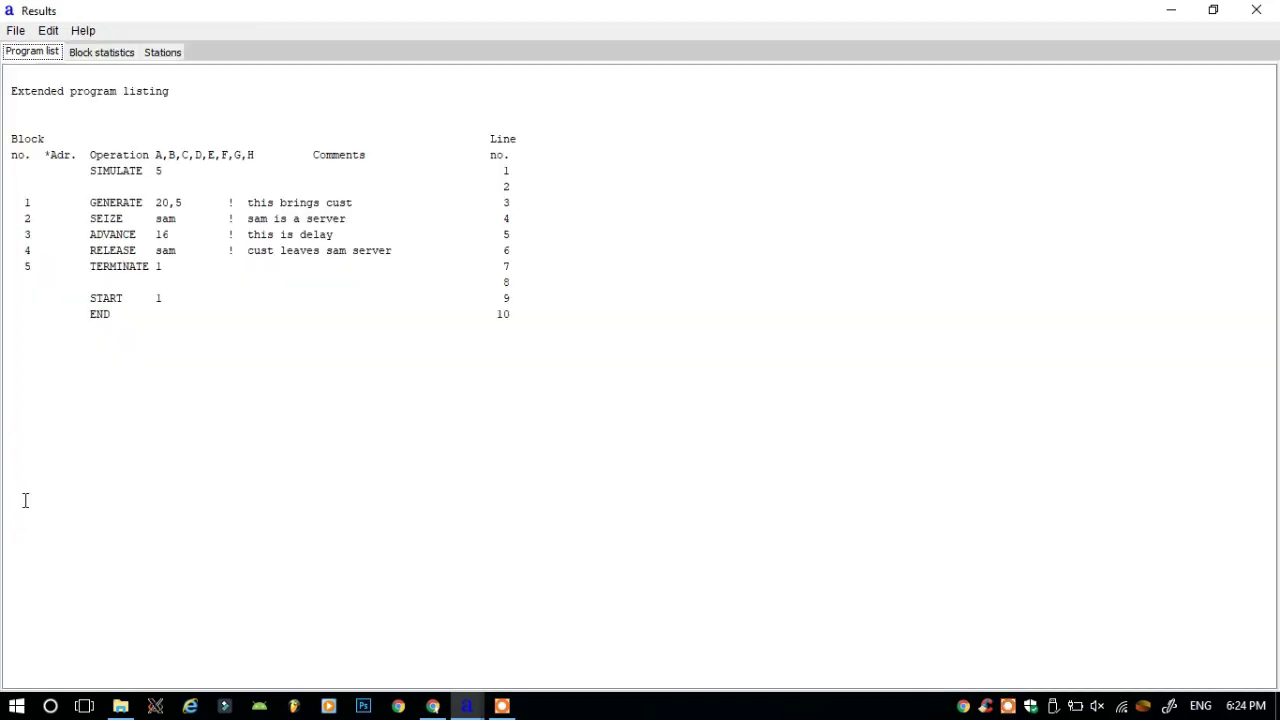
pyautogui.click(88, 58)
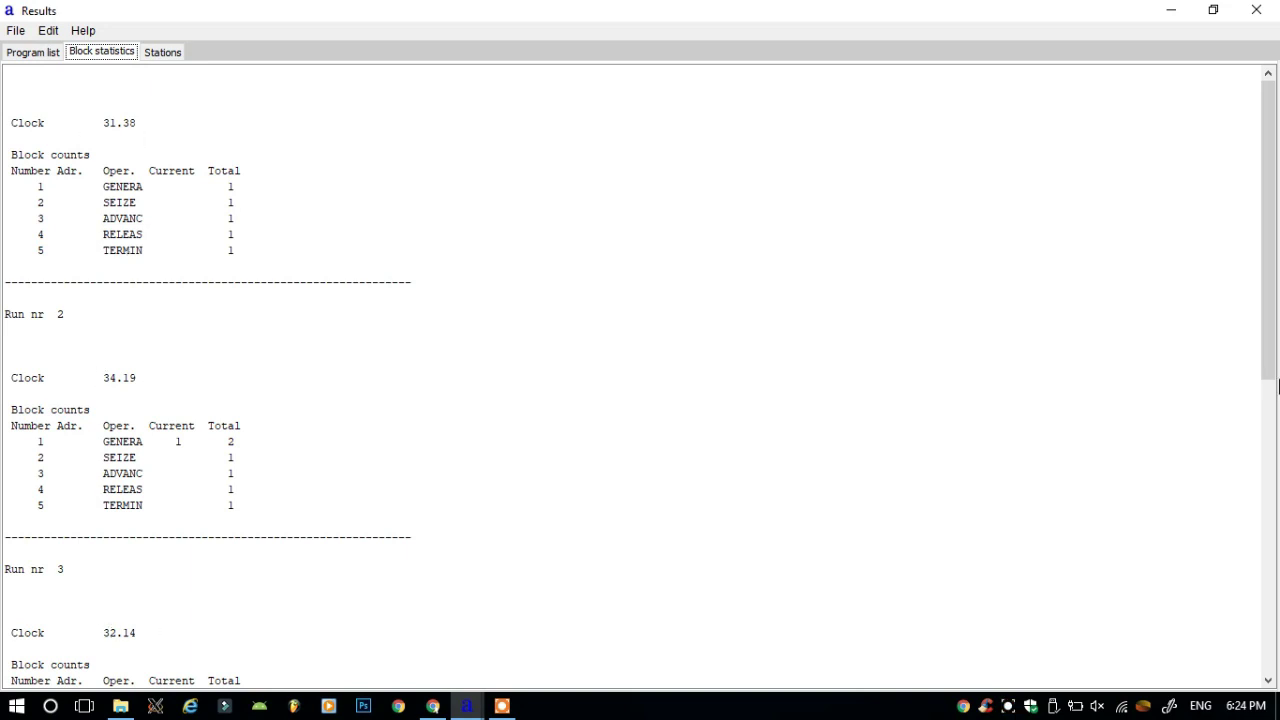
# Scroll to run 2 and highlight GENERATE's current count 1 and total 2.
pyautogui.click(1262, 291)
pyautogui.moveTo(1276, 341); pyautogui.dragTo(1276, 668)
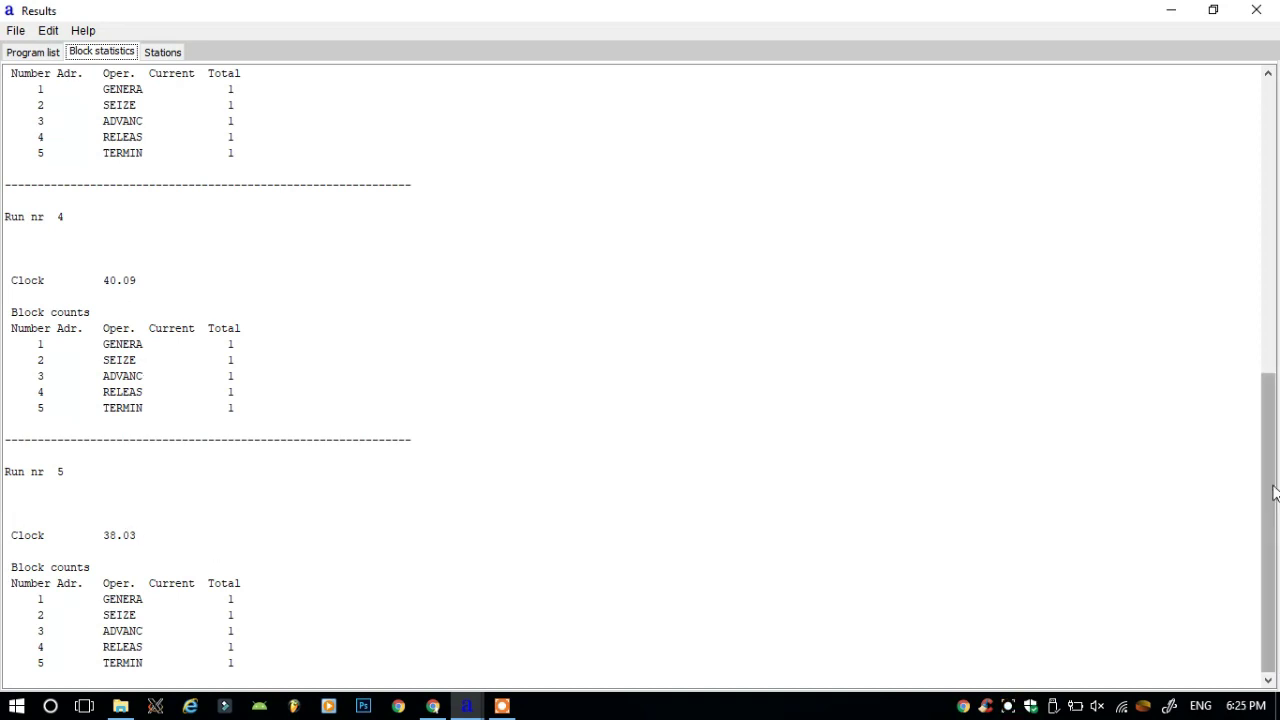
pyautogui.moveTo(1274, 489); pyautogui.dragTo(1274, 253)
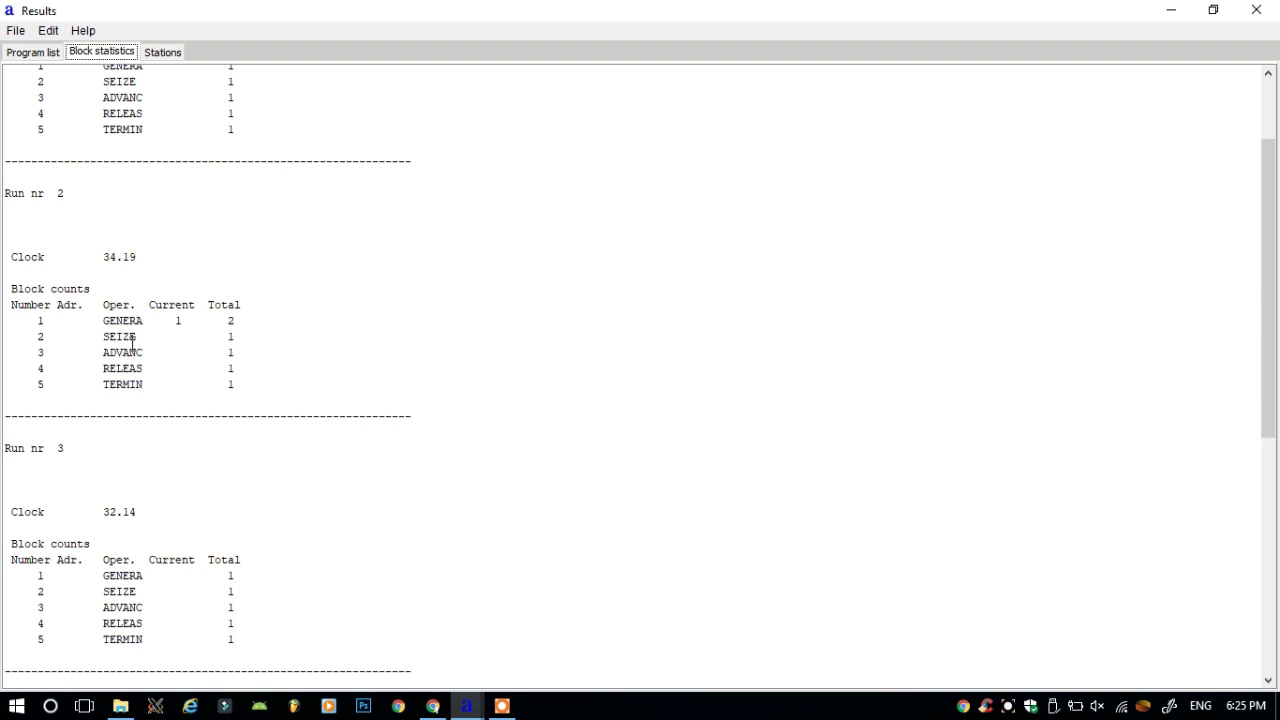
pyautogui.click(177, 320)
pyautogui.moveTo(177, 320); pyautogui.dragTo(184, 320)
pyautogui.write('1')
pyautogui.doubleClick(180, 320)
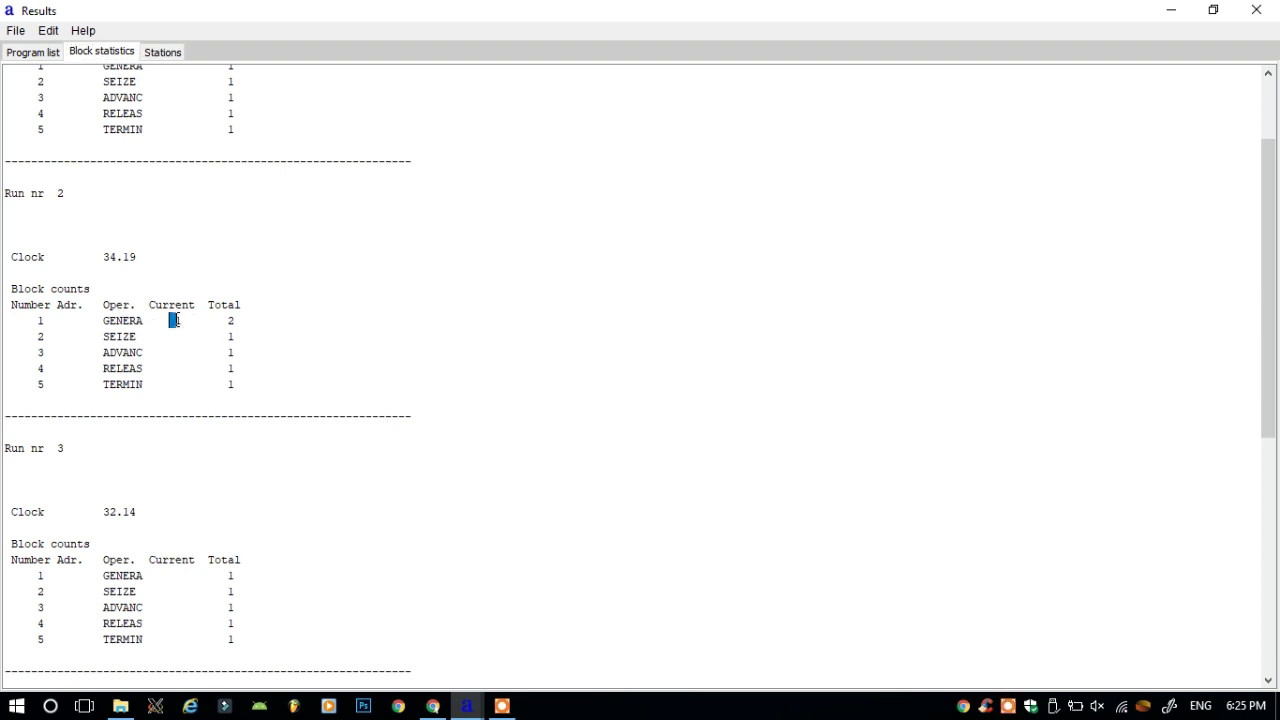
pyautogui.doubleClick(229, 320)
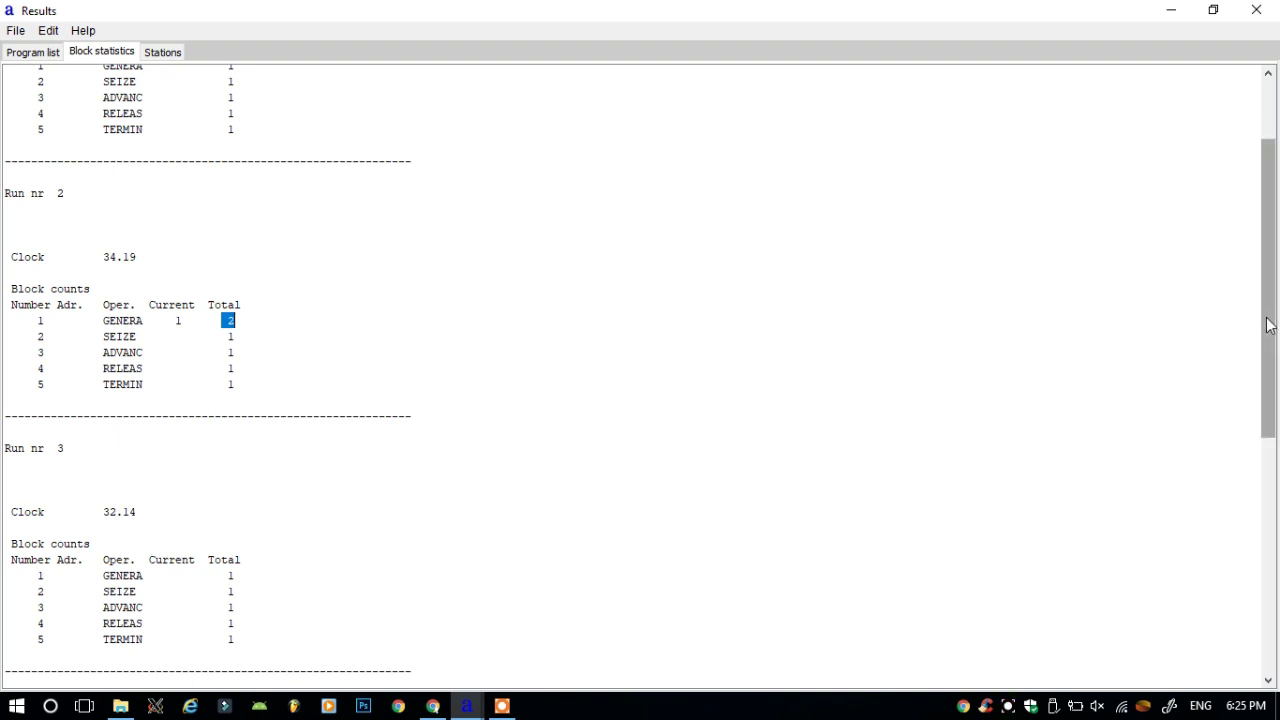
# Scroll through the block statistics of the remaining runs up to run 5.
pyautogui.moveTo(1268, 325); pyautogui.dragTo(1203, 429)
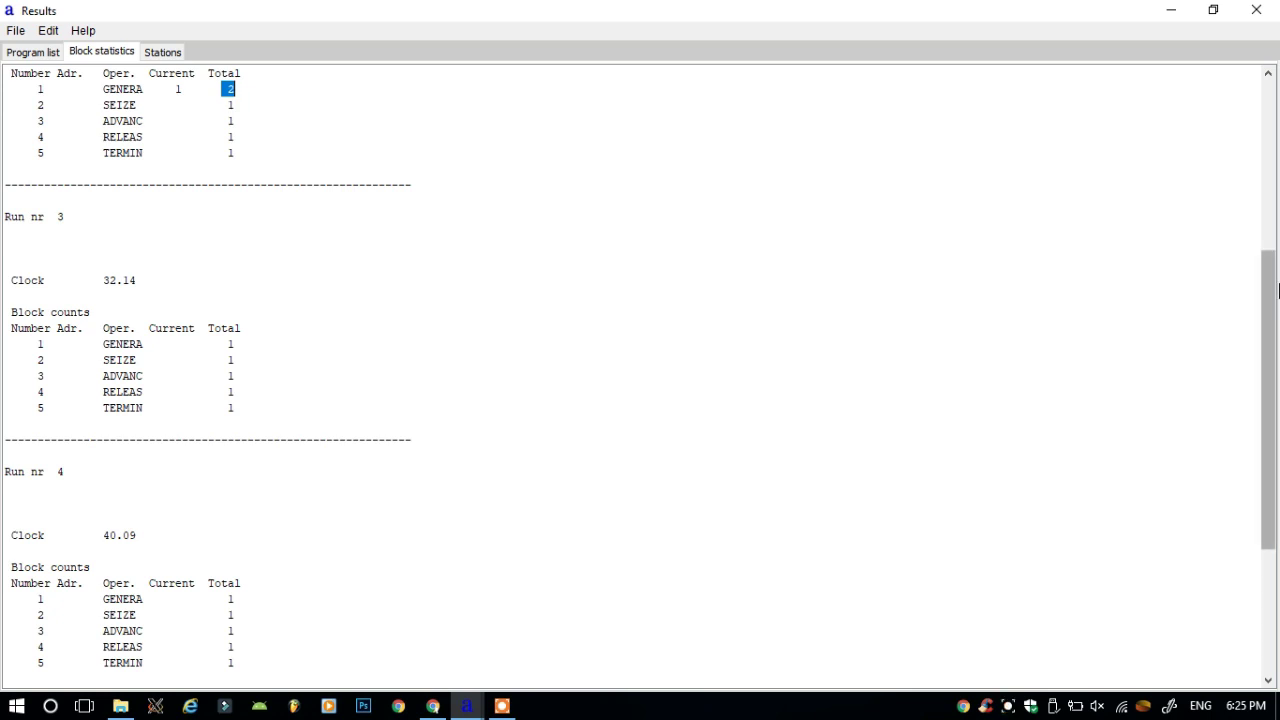
pyautogui.moveTo(1268, 354); pyautogui.dragTo(1265, 475)
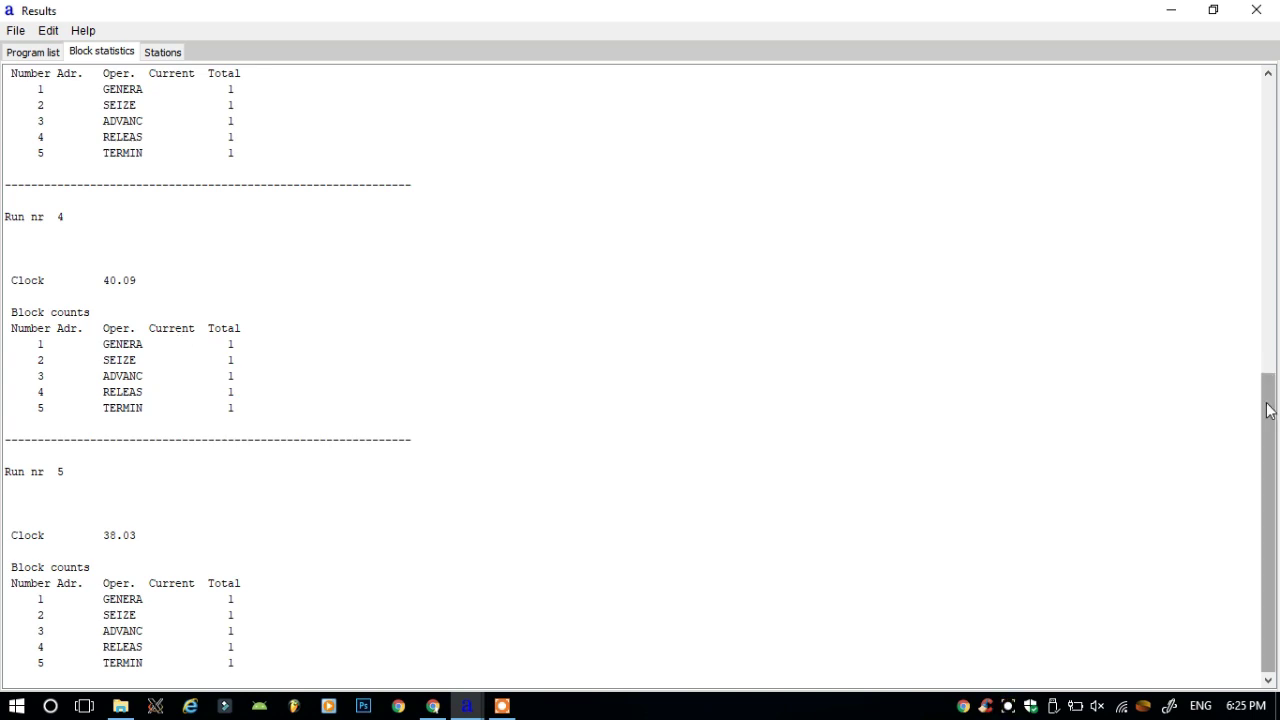
pyautogui.moveTo(1268, 410); pyautogui.dragTo(1249, 94)
pyautogui.click(1256, 10)
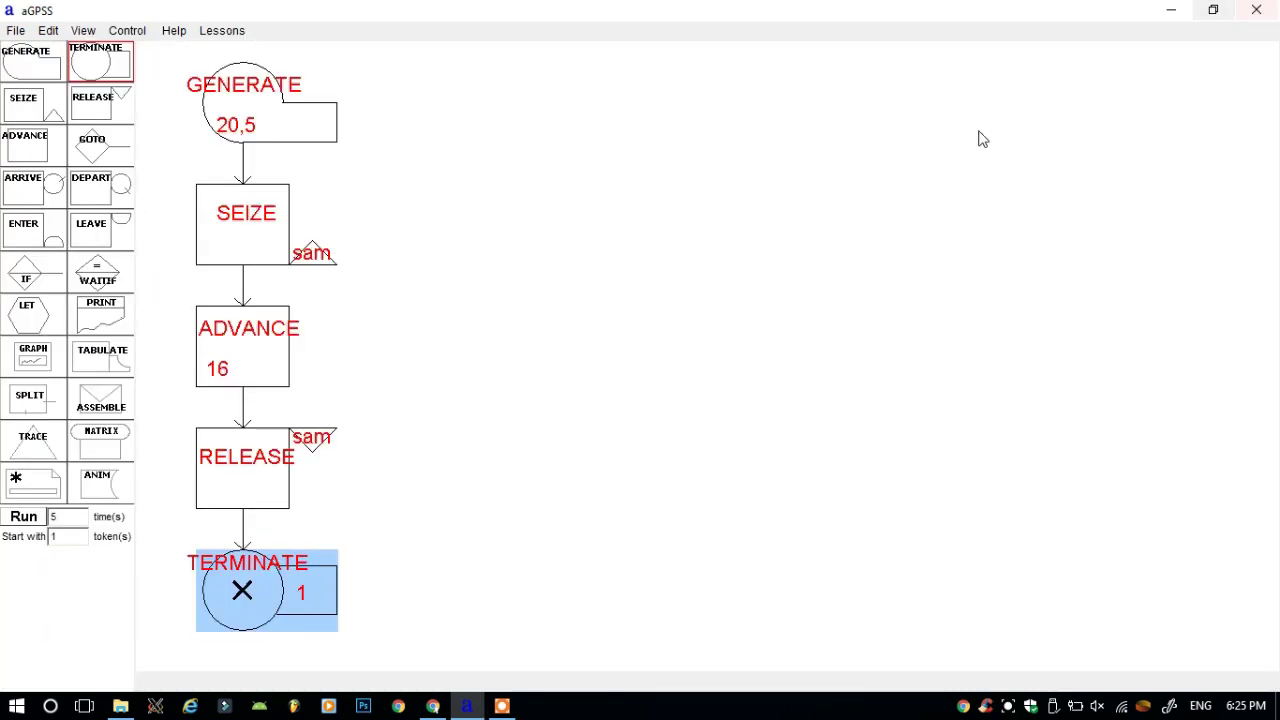
pyautogui.click(455, 418)
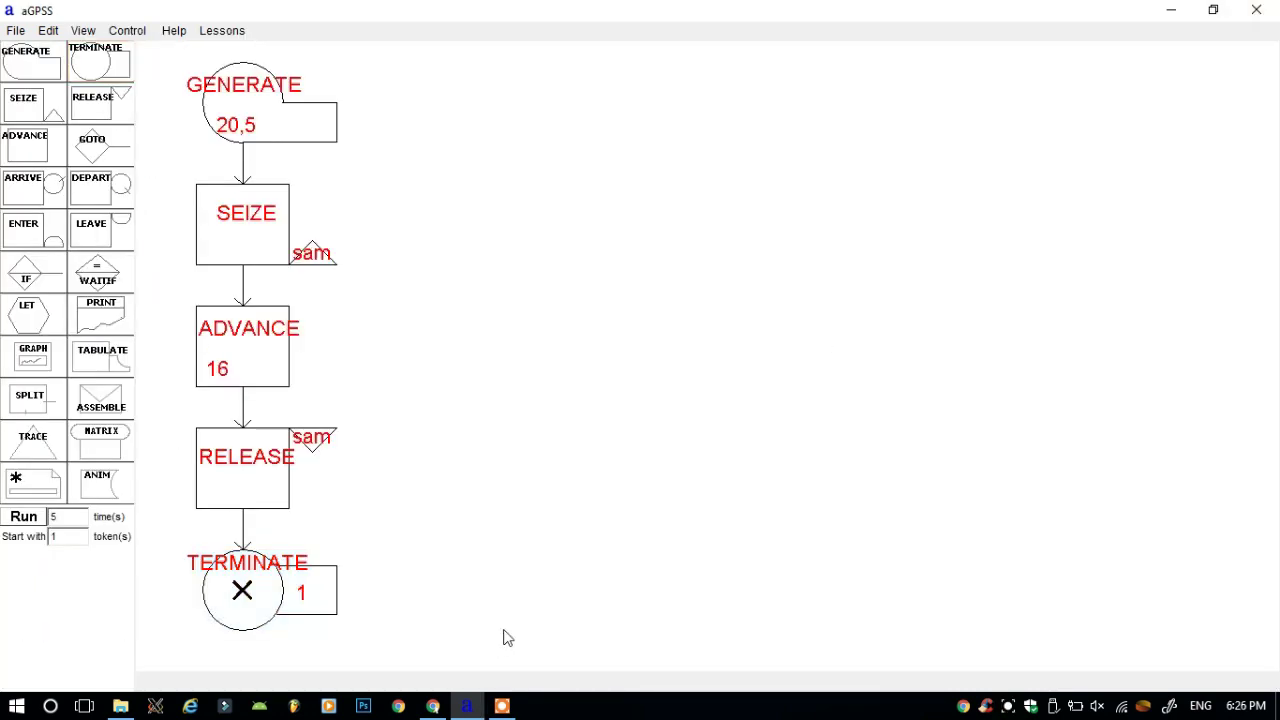